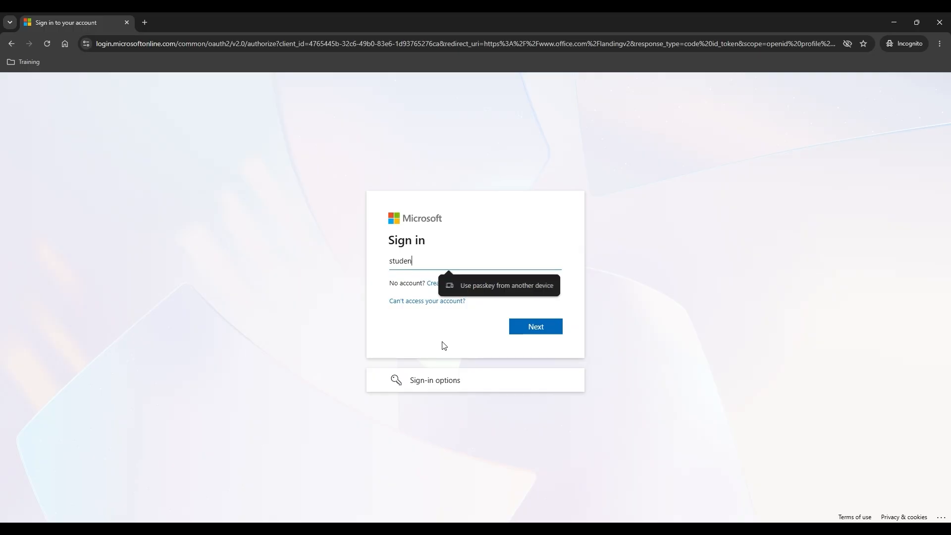
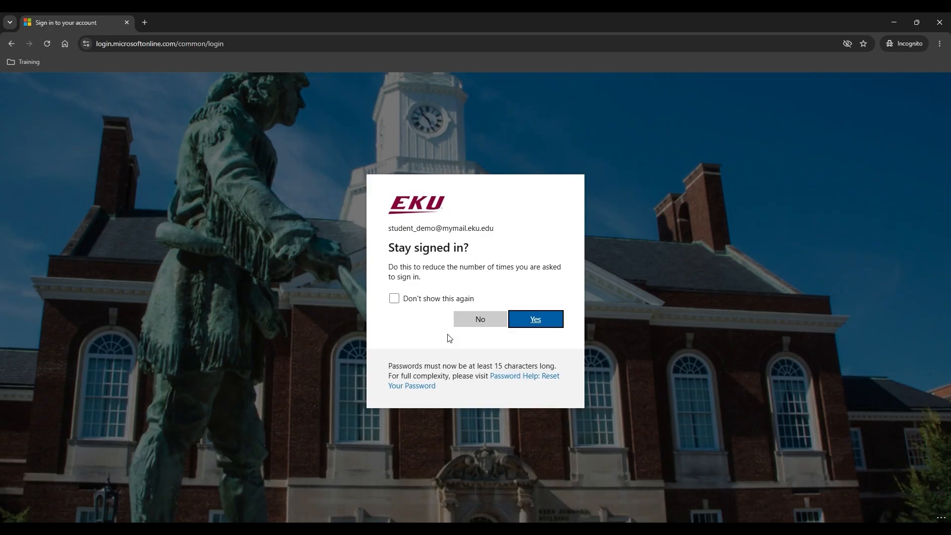
# - Sign in with the student account's e-mail and choose to stay signed in
pyautogui.click(537, 322)
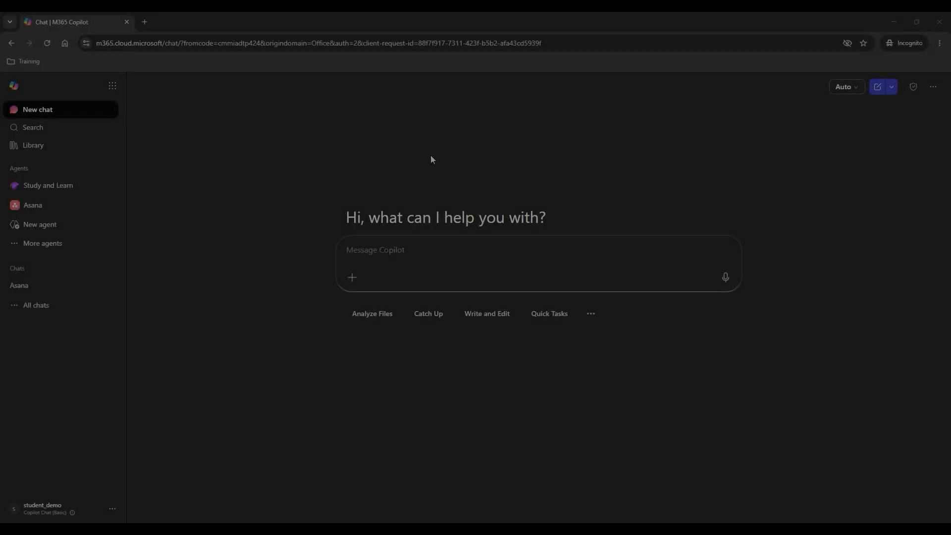
# - Launch OneDrive from the Microsoft 365 app launcher
pyautogui.click(114, 86)
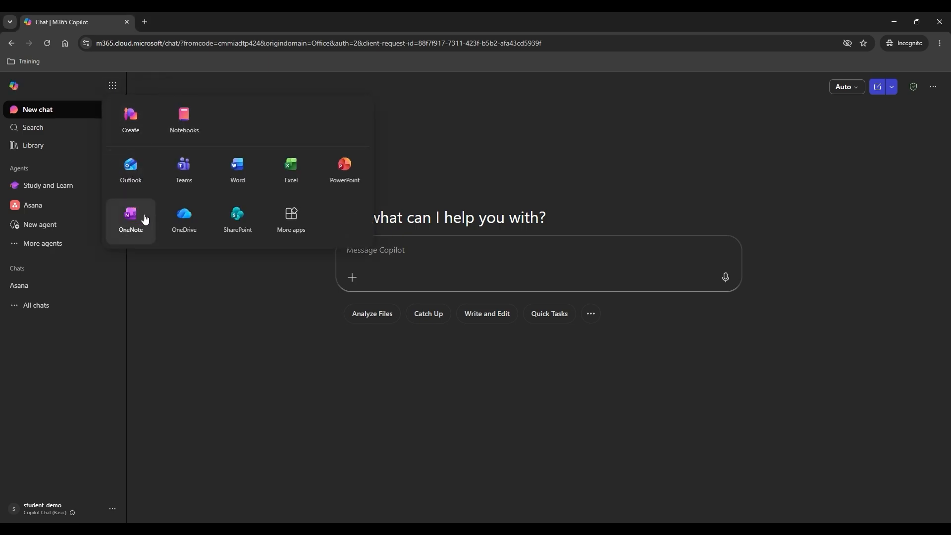
pyautogui.click(184, 218)
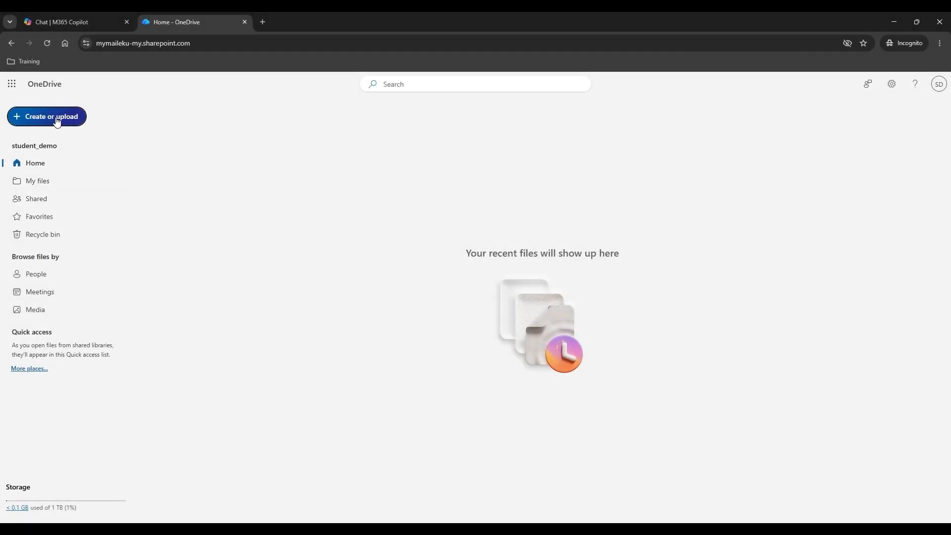
# - Add a new folder in My files and name it 'GSD Files'
pyautogui.click(57, 121)
pyautogui.click(40, 141)
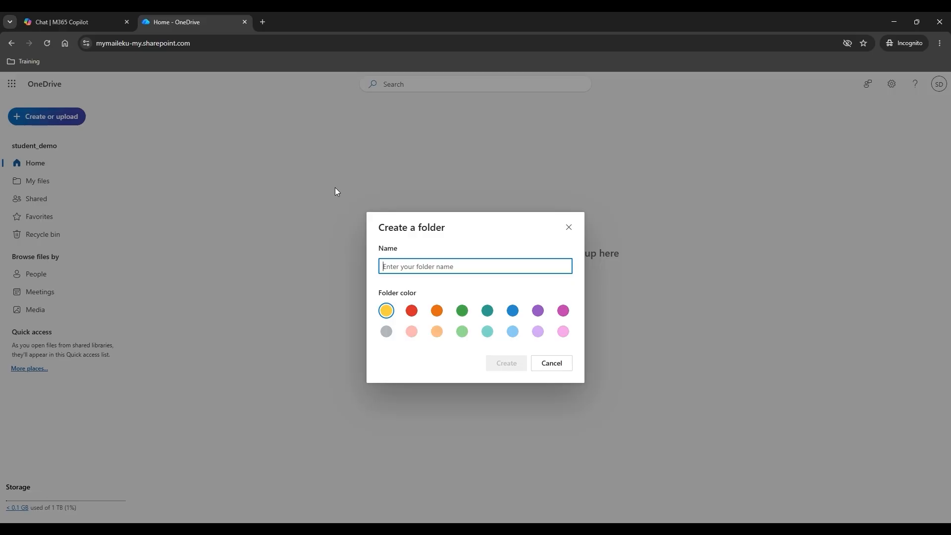
pyautogui.press('BackSpace')
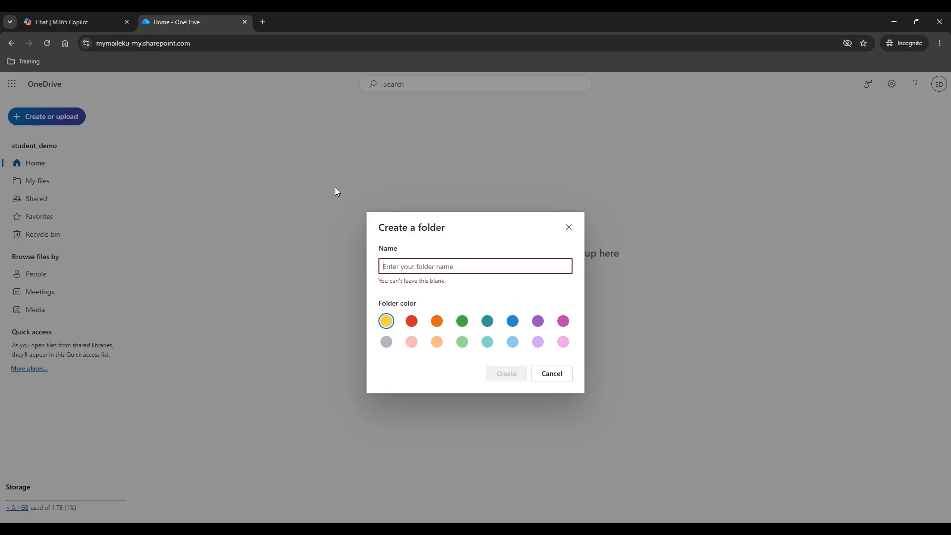
pyautogui.write('GSD ')
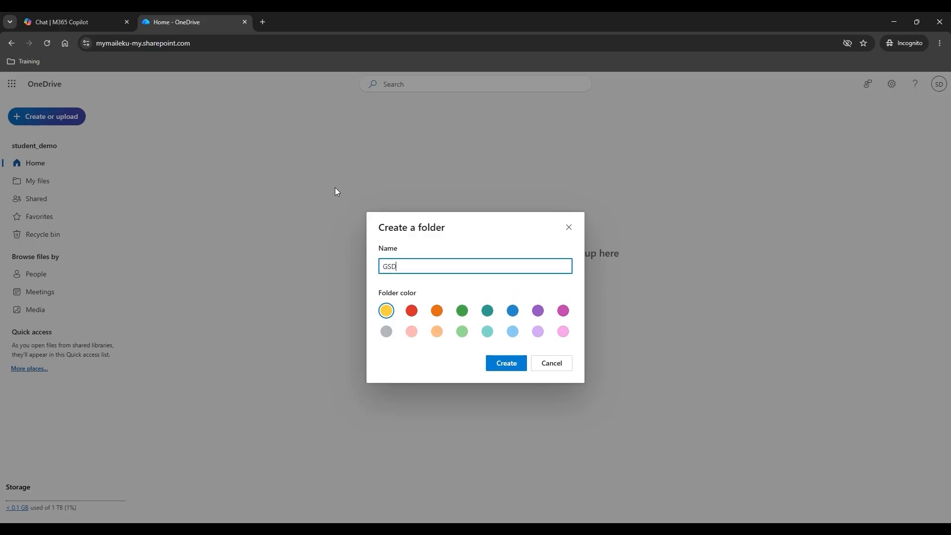
pyautogui.write('Files')
pyautogui.click(512, 370)
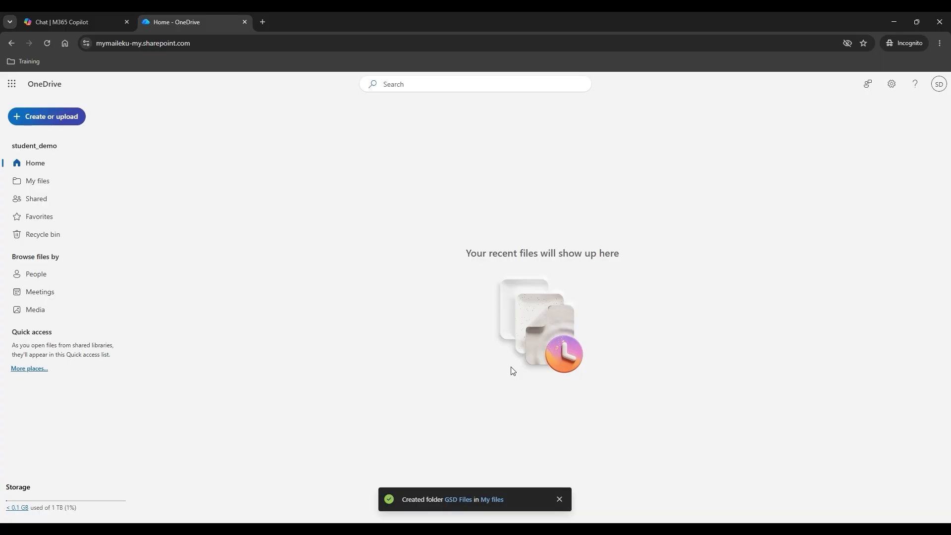
# - Upload MidTerm Presentation, Midterm Study Guide, Month to Month Budget and the Declaration from Documents\temp into GSD Files
pyautogui.click(34, 186)
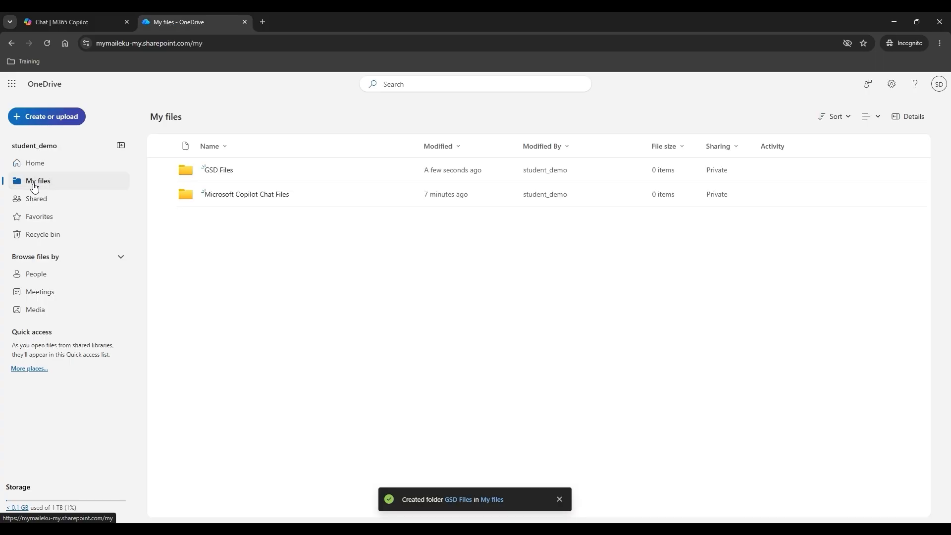
pyautogui.doubleClick(258, 171)
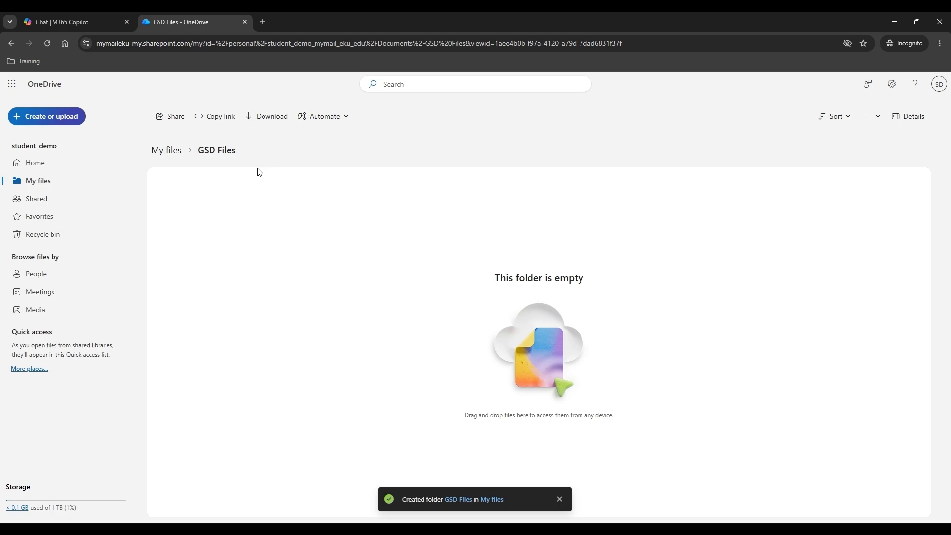
pyautogui.click(59, 118)
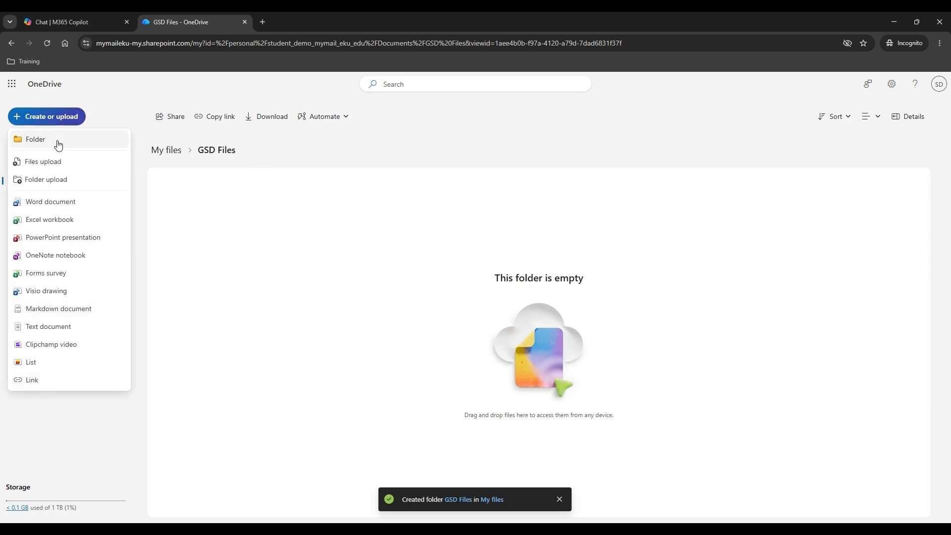
pyautogui.click(55, 163)
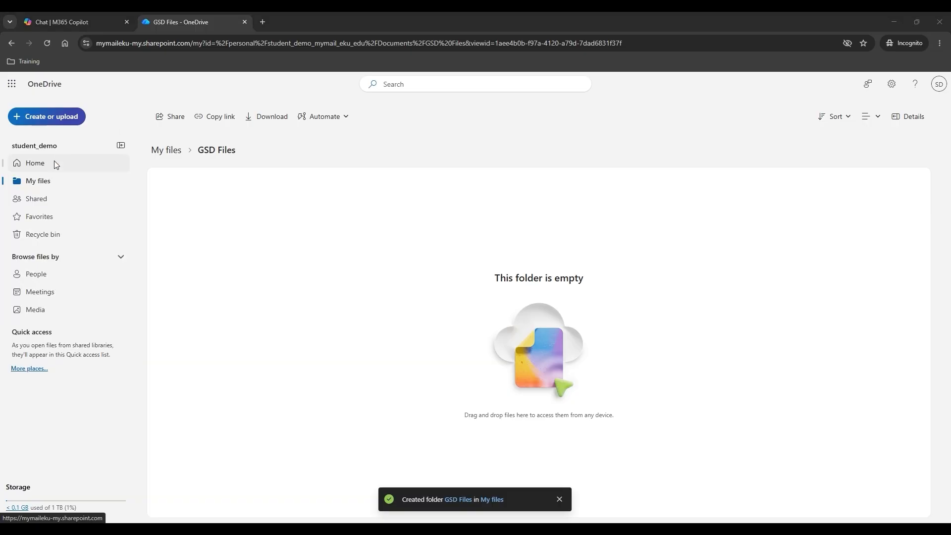
pyautogui.scroll(-2, 53, 189)
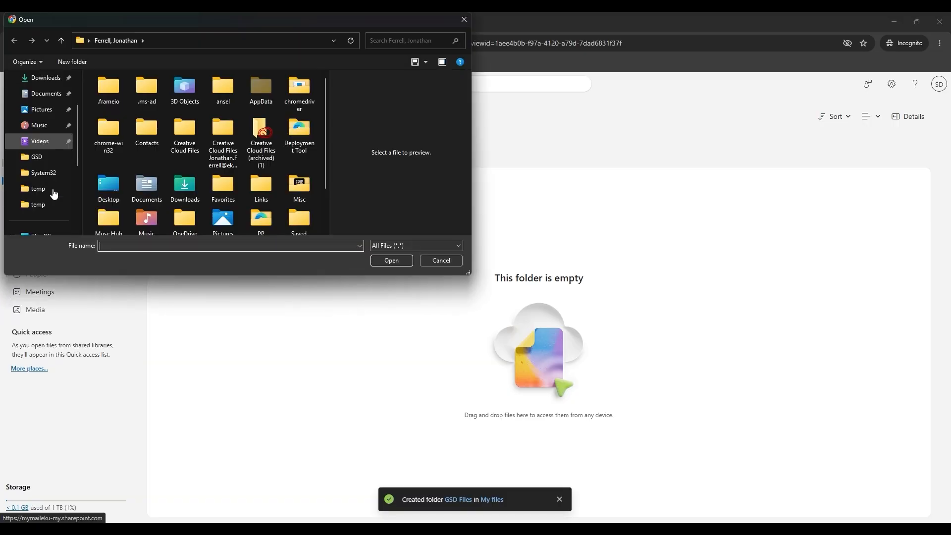
pyautogui.click(42, 211)
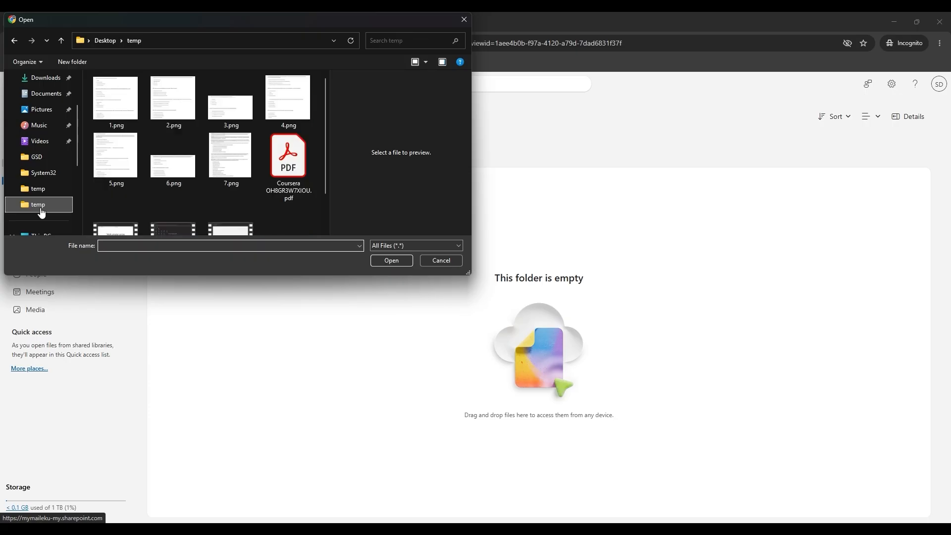
pyautogui.click(41, 193)
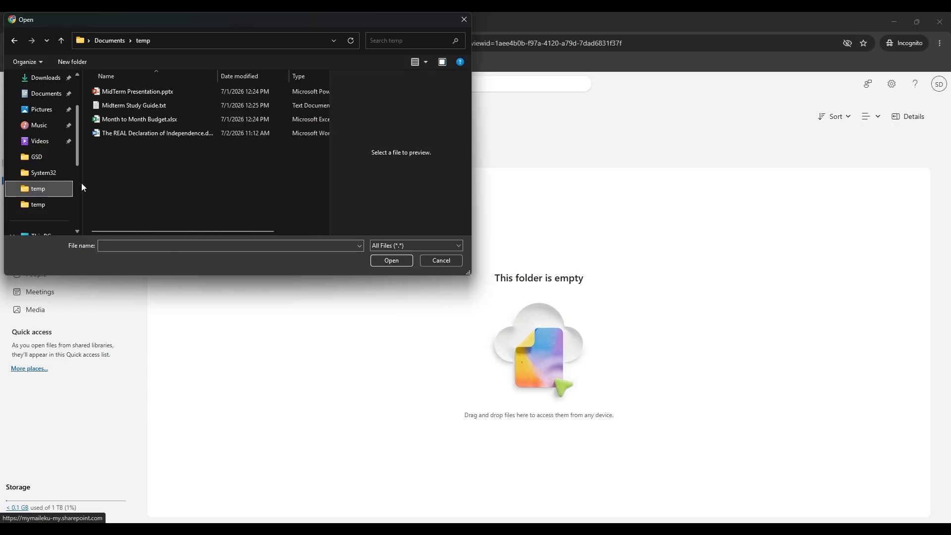
pyautogui.click(153, 93)
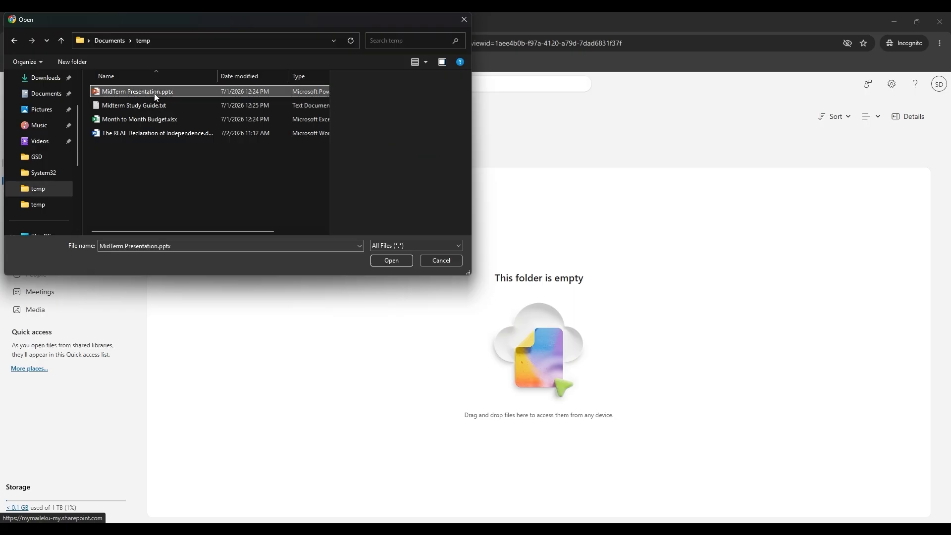
pyautogui.keyDown('ctrl'); pyautogui.click(152, 106); pyautogui.keyUp('ctrl')
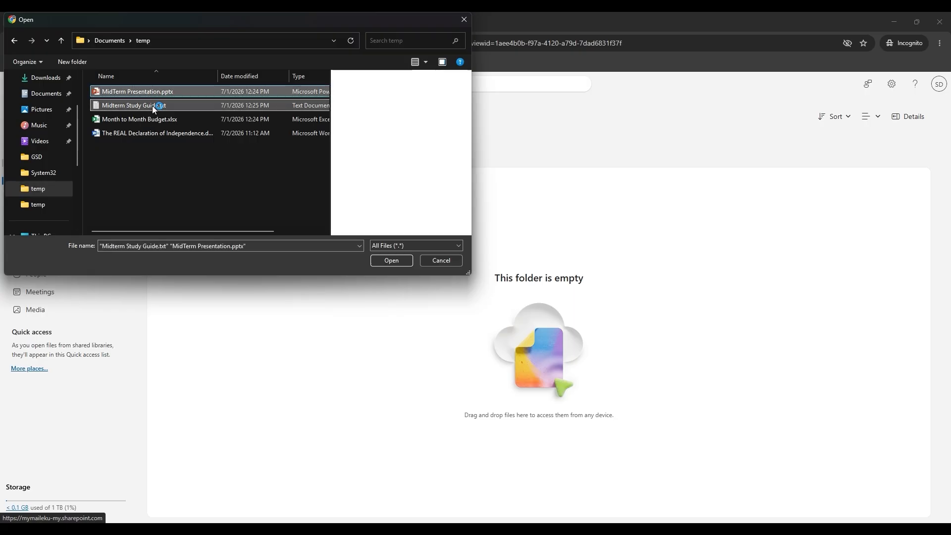
pyautogui.keyDown('ctrl'); pyautogui.click(151, 121); pyautogui.keyUp('ctrl')
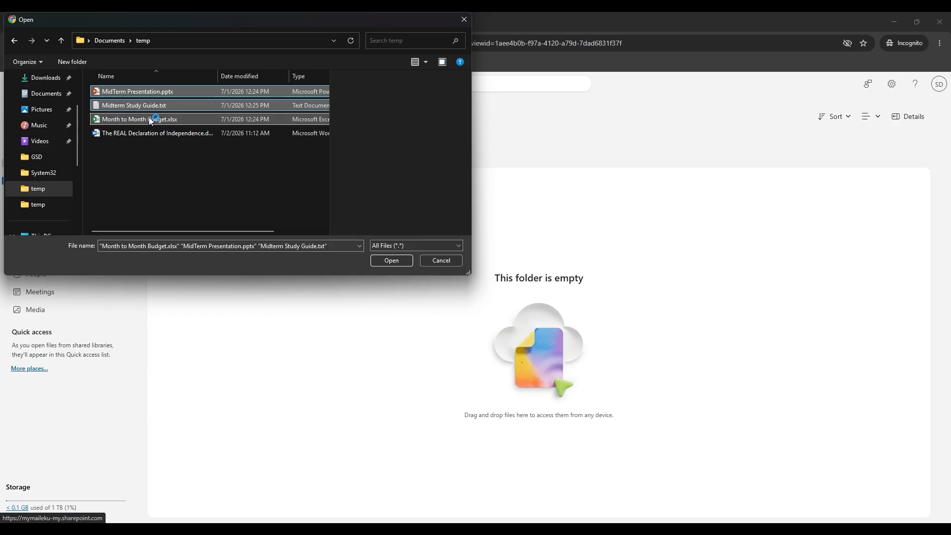
pyautogui.keyDown('ctrl'); pyautogui.click(143, 136); pyautogui.keyUp('ctrl')
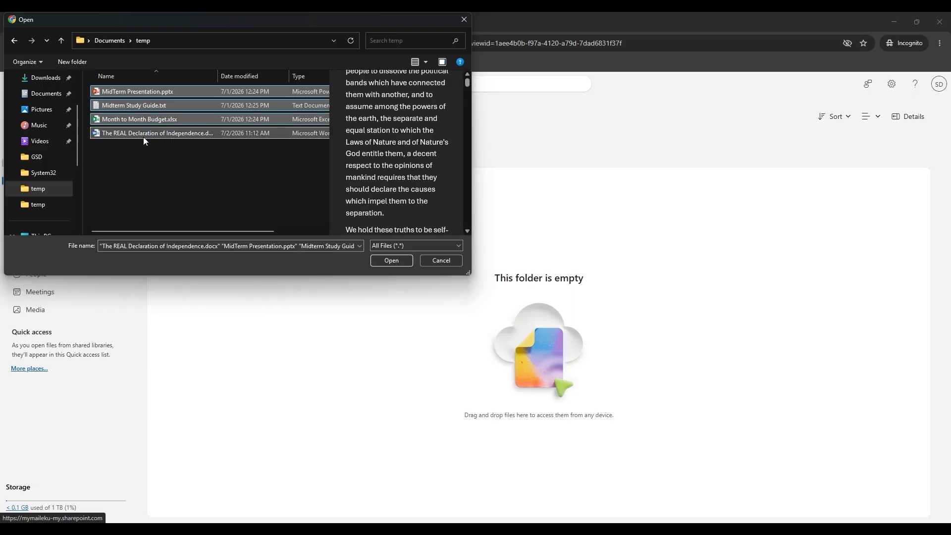
pyautogui.click(394, 264)
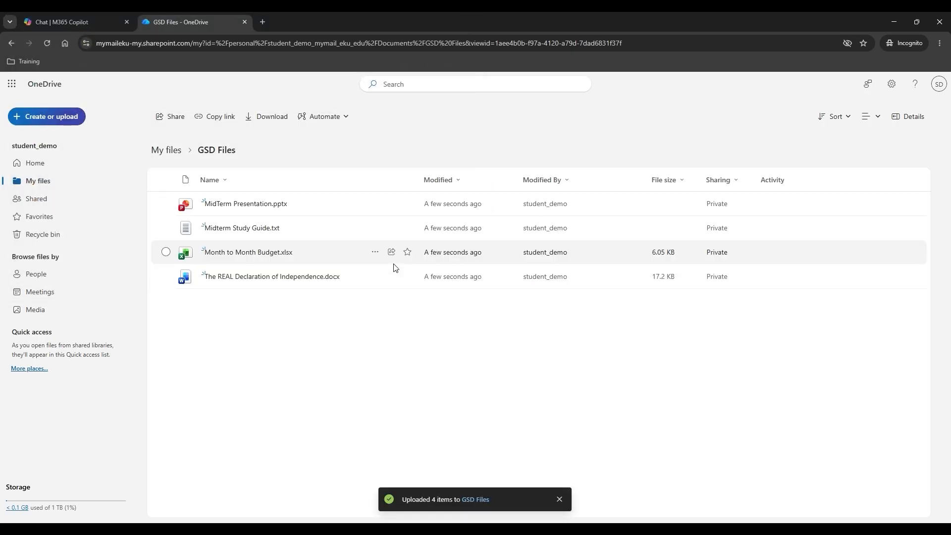
pyautogui.click(238, 278)
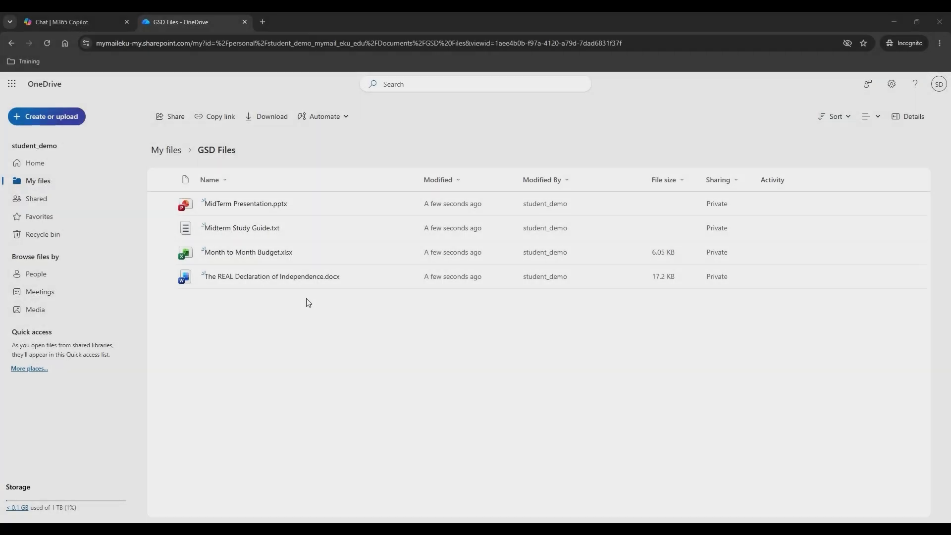
pyautogui.moveTo(317, 277)
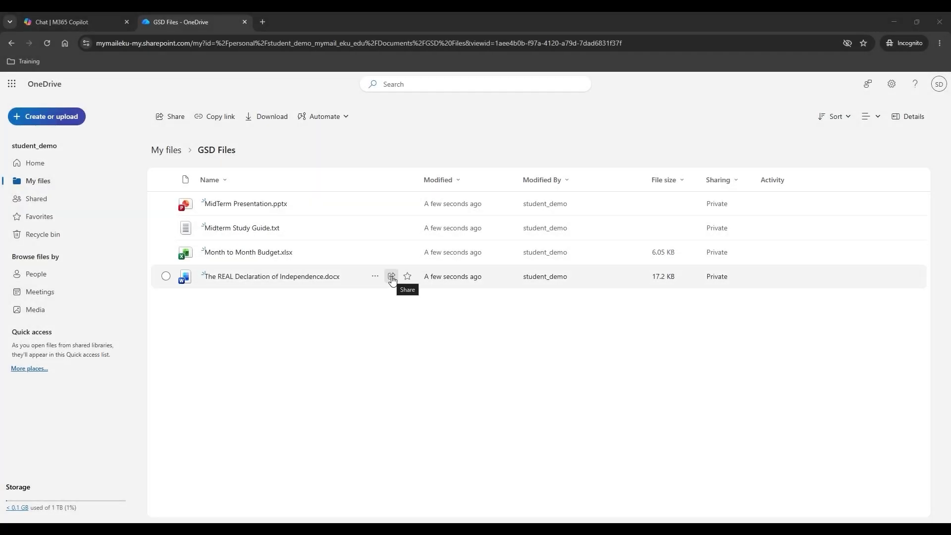
# - Share the Declaration .docx with the student account, adding the note 'Sharing this so you can have a copy'
pyautogui.click(391, 276)
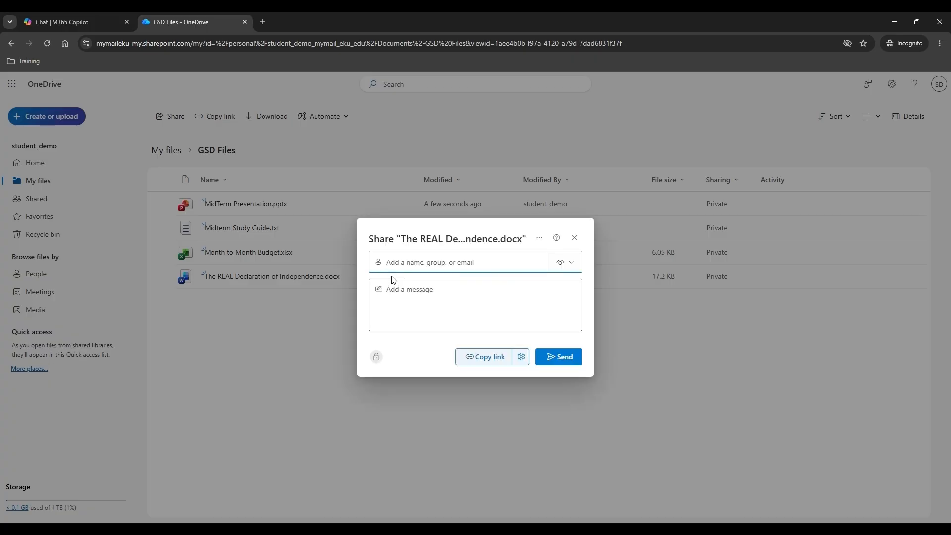
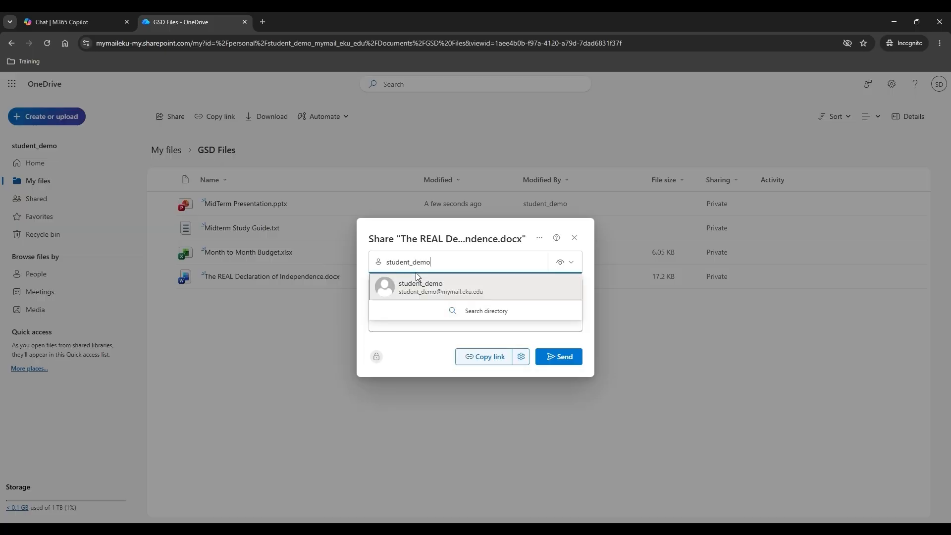
pyautogui.click(430, 287)
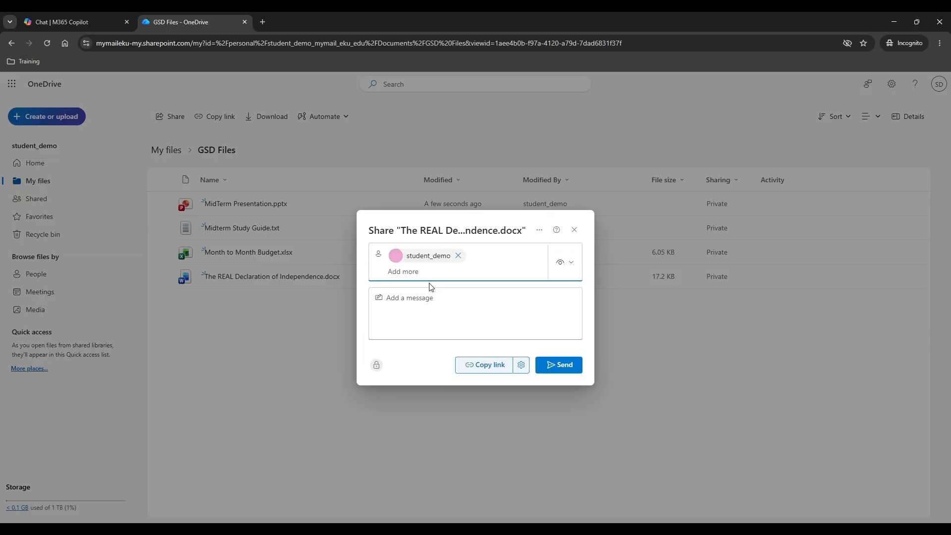
pyautogui.click(428, 300)
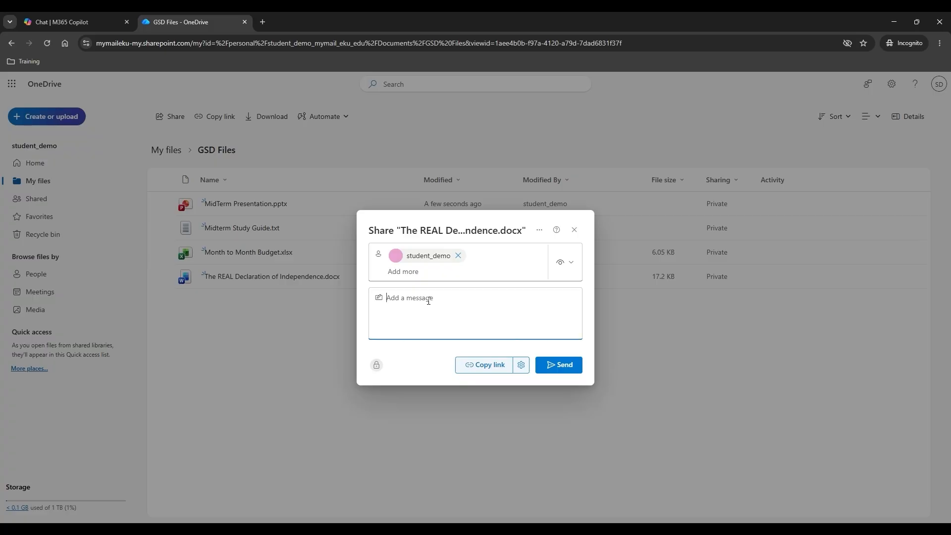
pyautogui.write('Sharing this so you can have a copy')
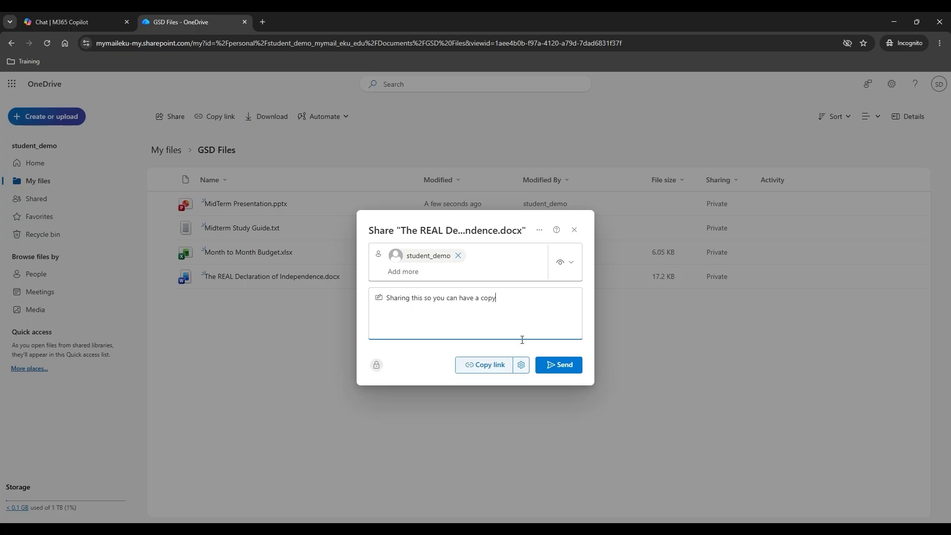
pyautogui.click(565, 365)
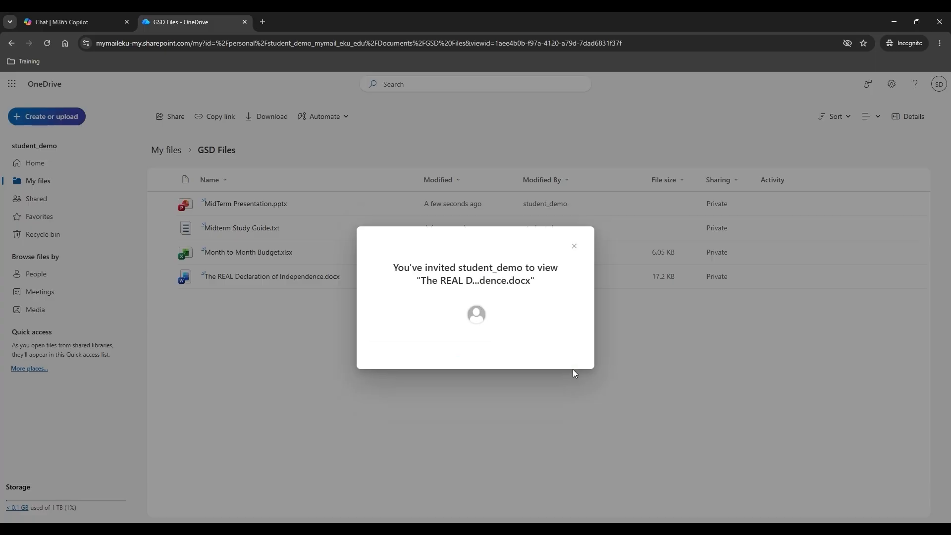
# - Dismiss the share confirmation and go back to the GSD Files folder
pyautogui.click(576, 246)
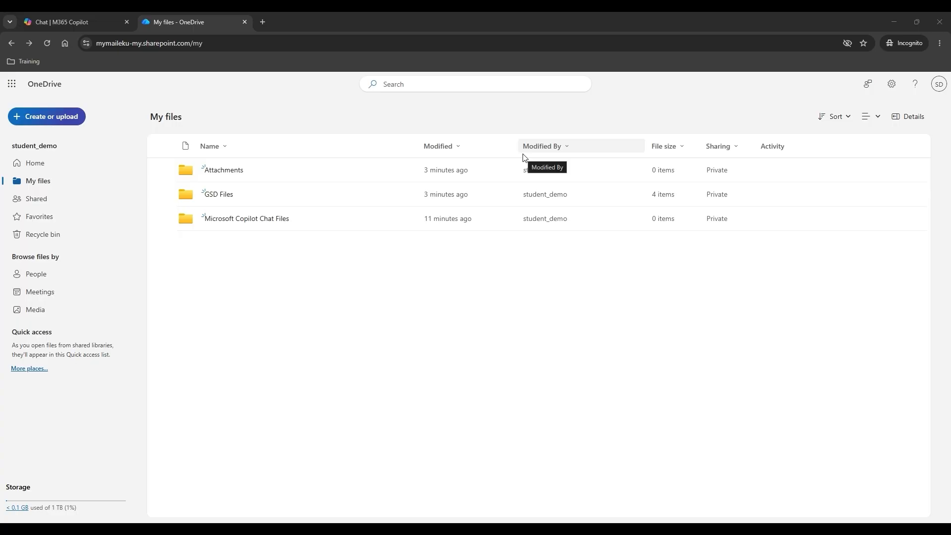
pyautogui.click(216, 195)
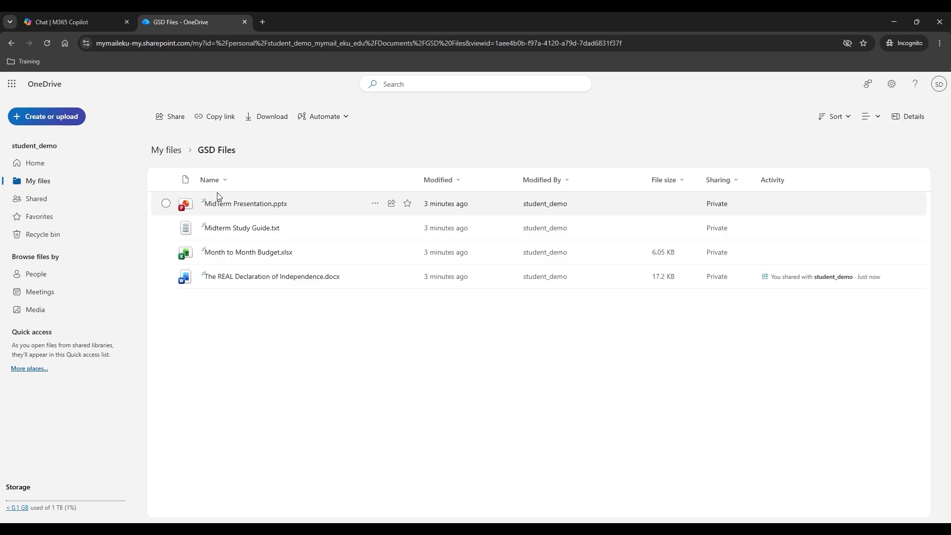